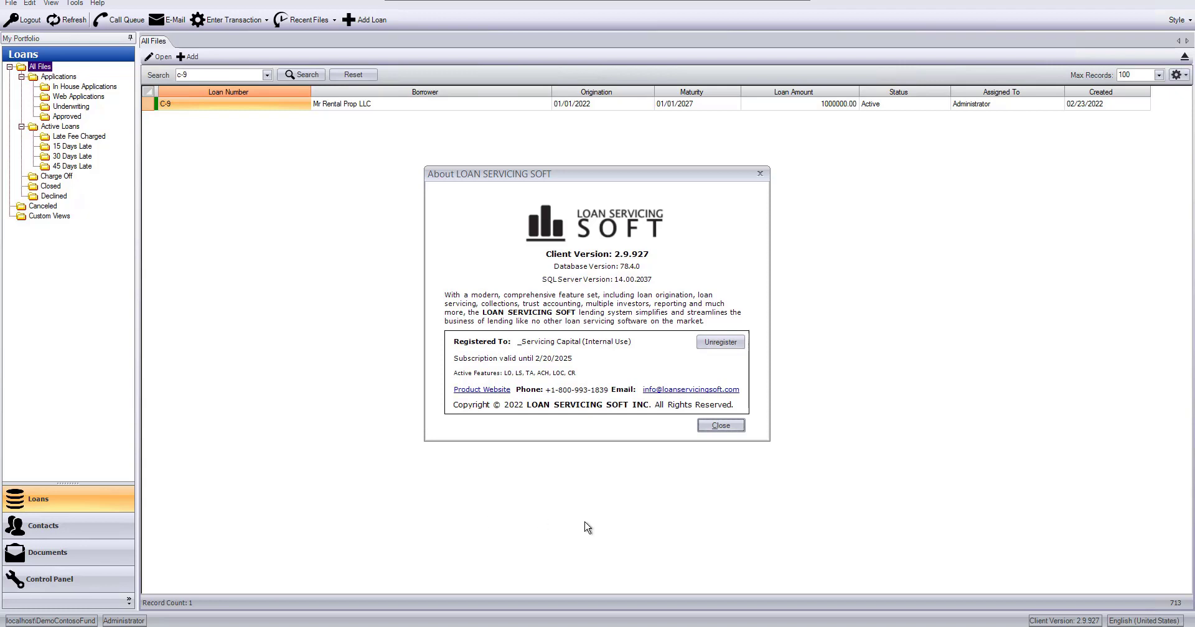
Step: Dismiss the version information and start a new payment for the Mr Rental Prop LLC loan
{"action": "left_click", "coordinate": [720, 426]}
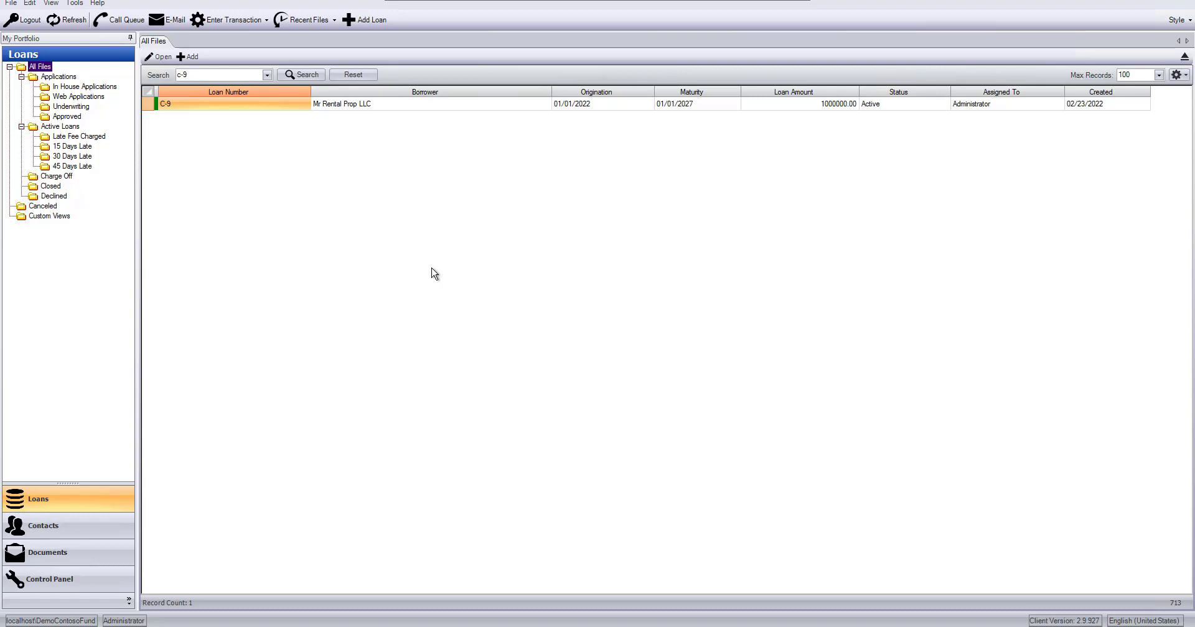
{"action": "left_click", "coordinate": [204, 74]}
{"action": "right_click", "coordinate": [378, 105]}
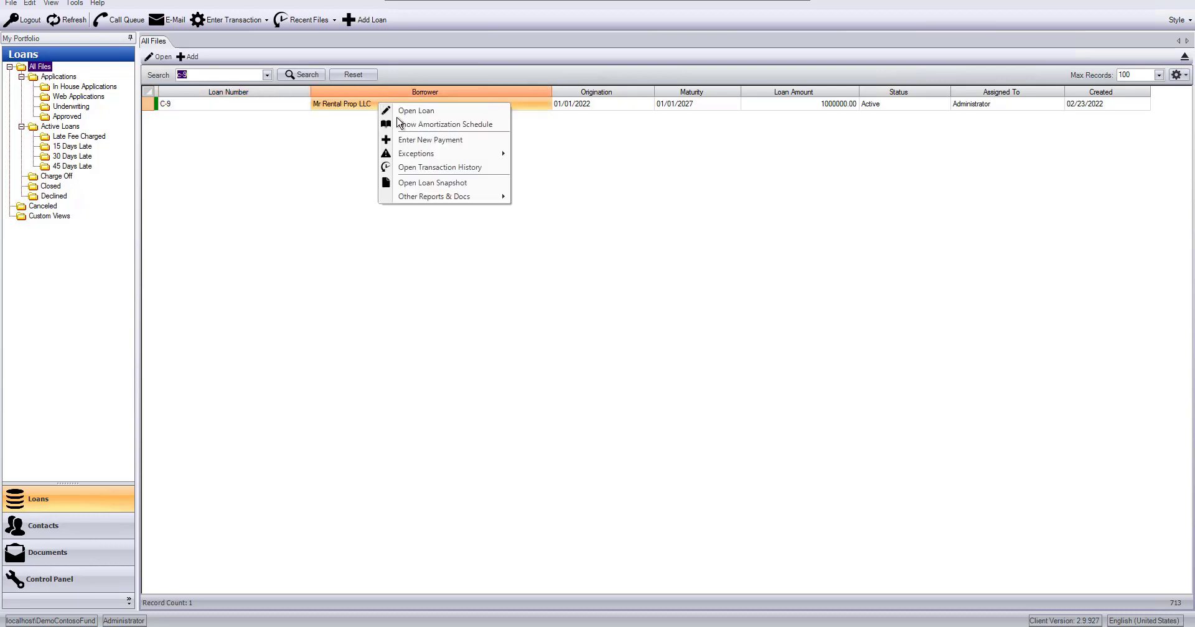
{"action": "left_click", "coordinate": [412, 140]}
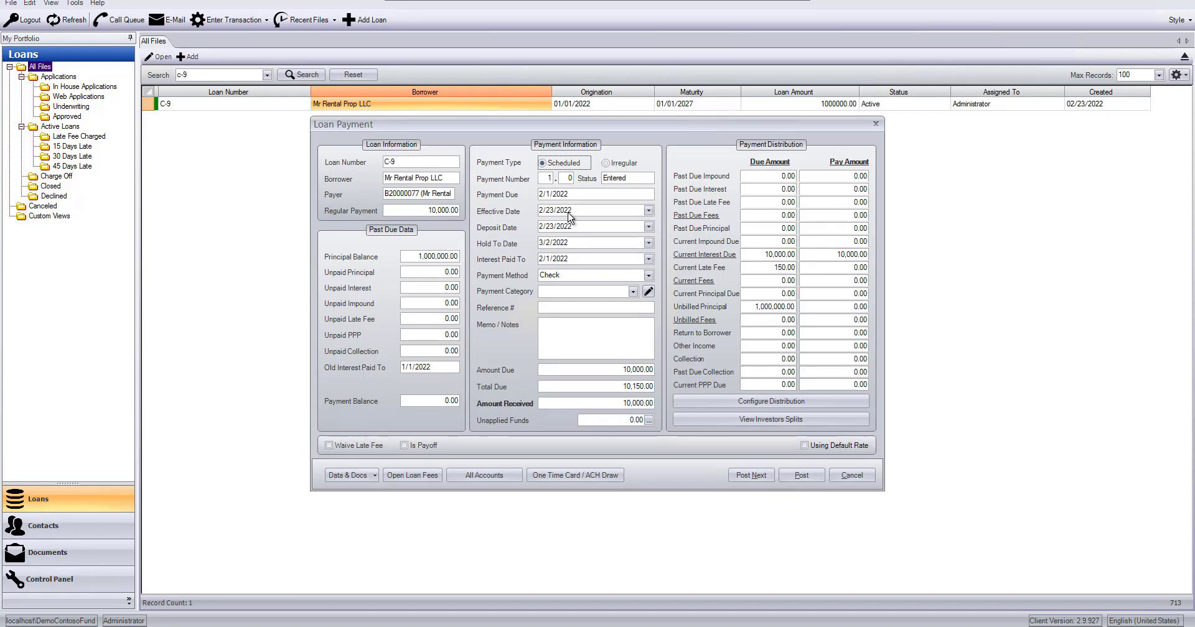
Step: Review the loan payment's date, payment method, category, reference and memo fields one after another
{"action": "key", "text": "Tab"}
{"action": "key", "text": "Tab"}
{"action": "key", "text": "Tab"}
{"action": "key", "text": "Right"}
{"action": "key", "text": "Tab"}
{"action": "key", "text": "Right"}
{"action": "key", "text": "Right"}
{"action": "key", "text": "Tab"}
{"action": "key", "text": "Right"}
{"action": "key", "text": "Tab"}
{"action": "key", "text": "Right"}
{"action": "key", "text": "Tab"}
{"action": "key", "text": "Right"}
{"action": "key", "text": "Tab"}
{"action": "key", "text": "Tab"}
{"action": "key", "text": "Tab"}
{"action": "key", "text": "Tab"}
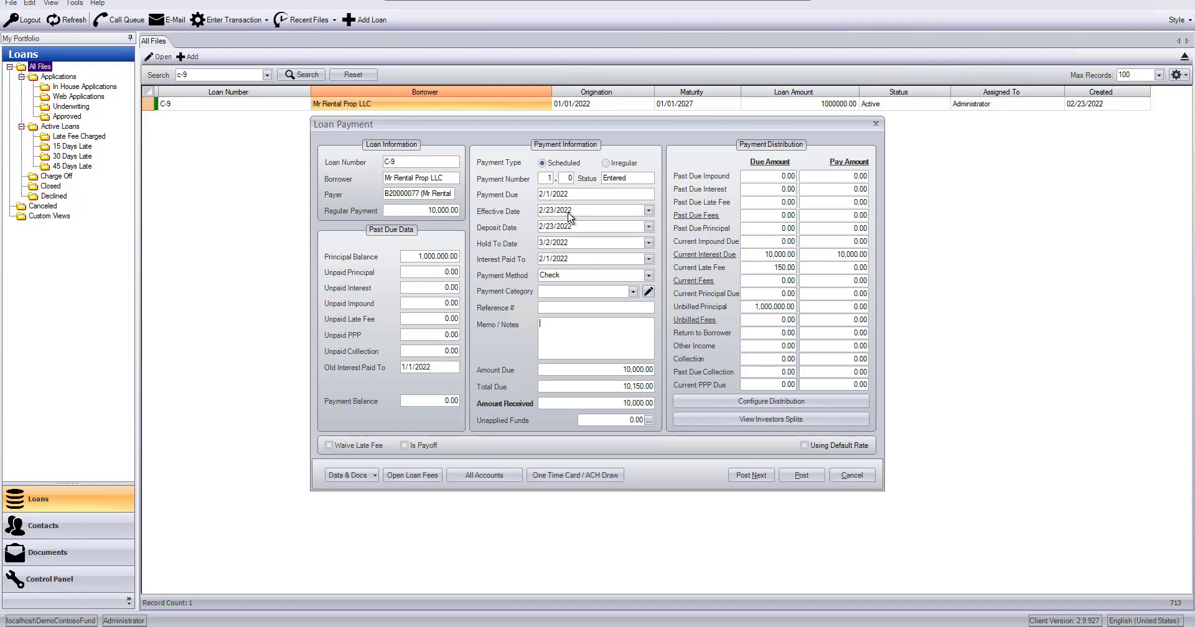
Step: Open the one-time card / ACH draw and choose a new ACH / EFT account as its payment source
{"action": "left_click", "coordinate": [568, 476]}
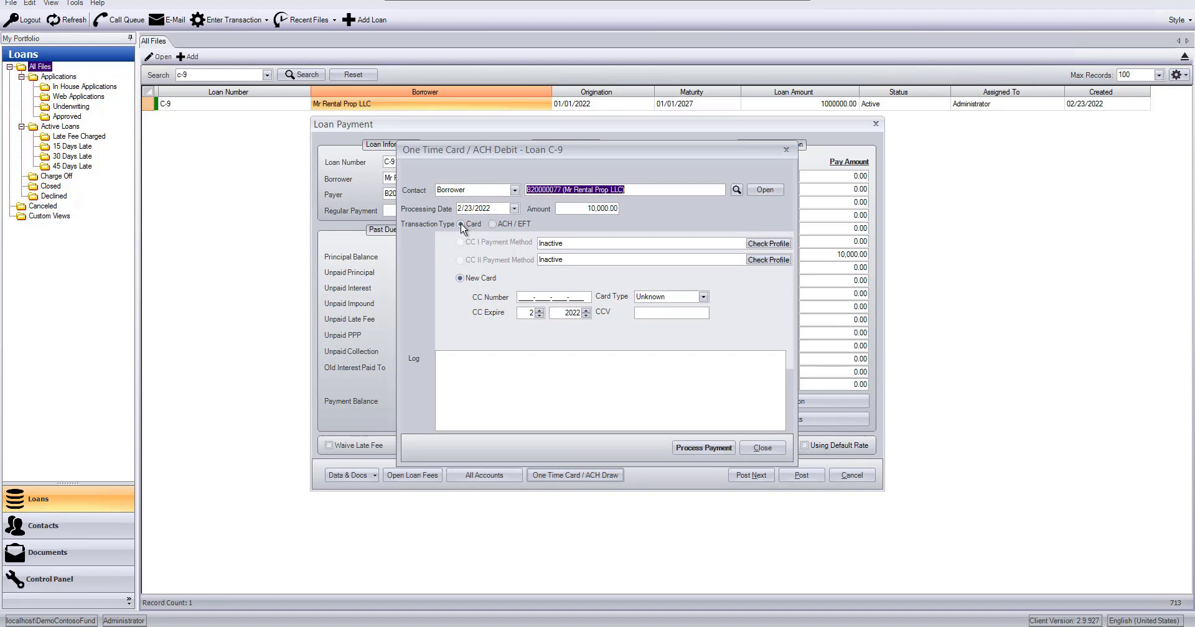
{"action": "left_click", "coordinate": [507, 226]}
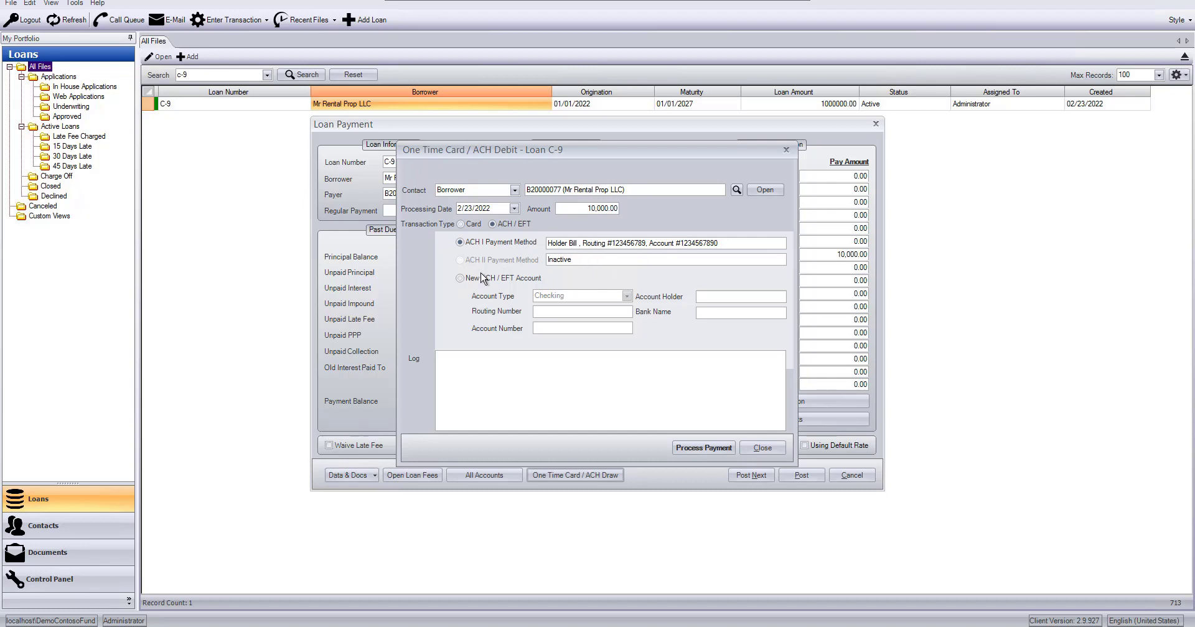
{"action": "left_click", "coordinate": [460, 279]}
Step: Compare the card and ACH / EFT transaction types, examining the bank details stored under the ACH I payment method
{"action": "left_click", "coordinate": [462, 225]}
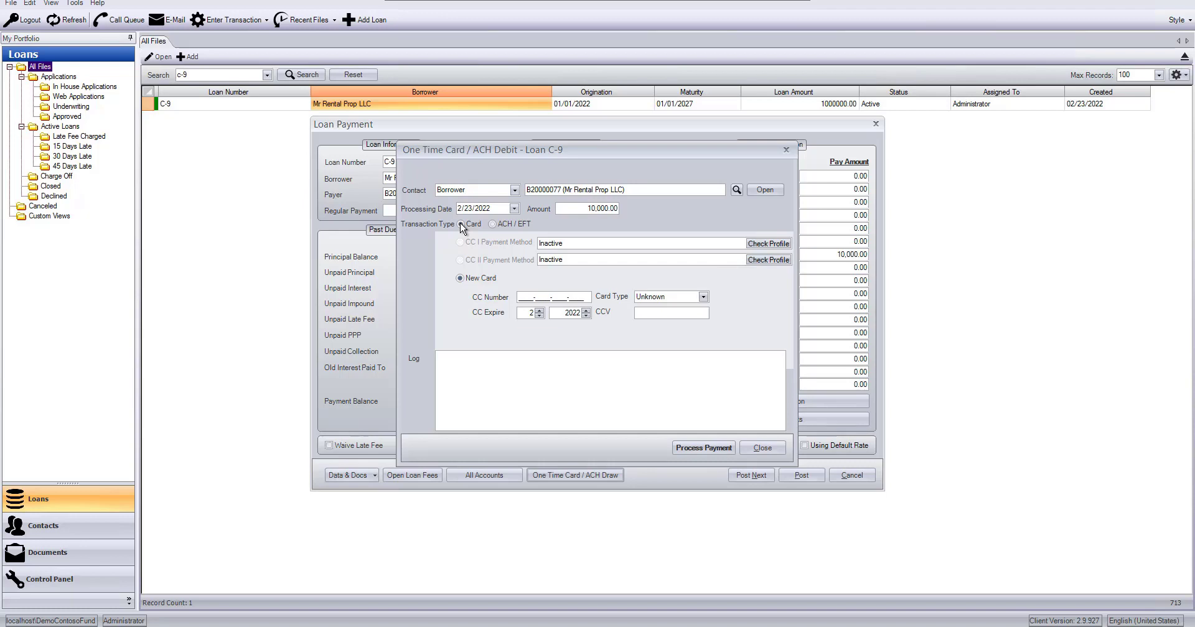
{"action": "left_click", "coordinate": [493, 224]}
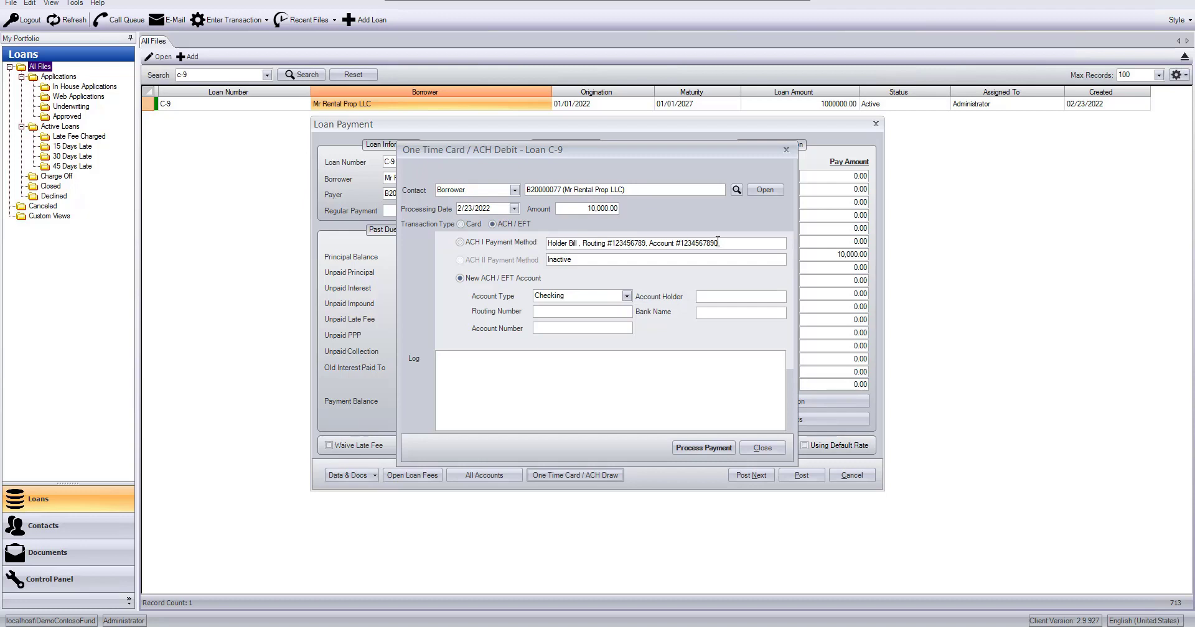
{"action": "left_click_drag", "start_coordinate": [721, 243], "coordinate": [456, 273]}
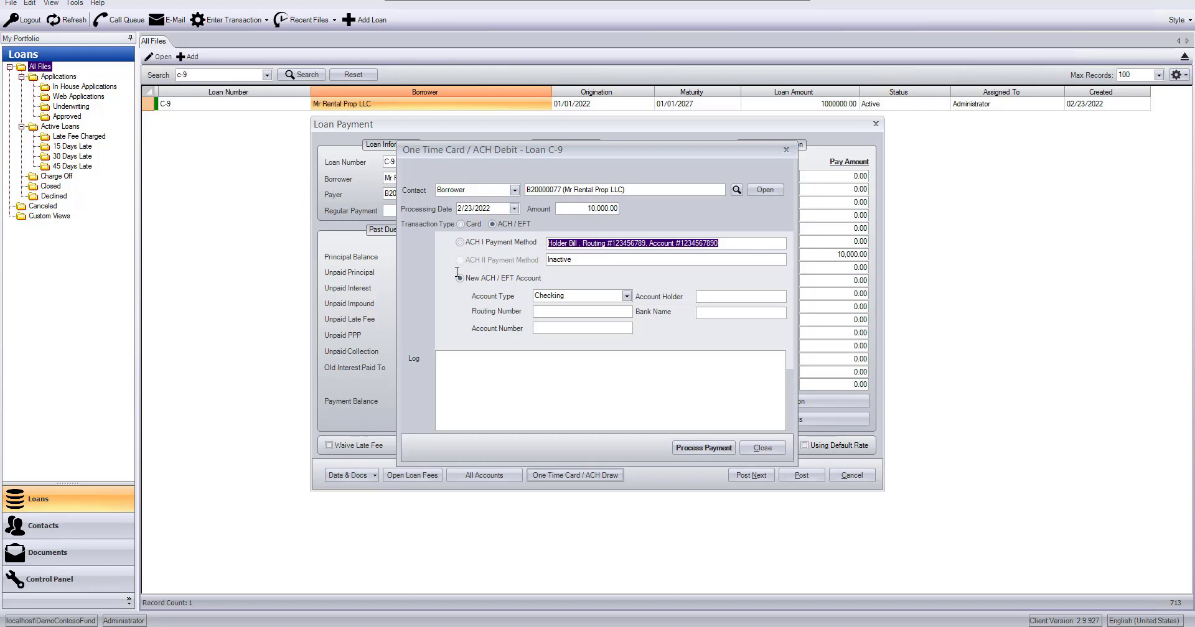
{"action": "left_click", "coordinate": [462, 225]}
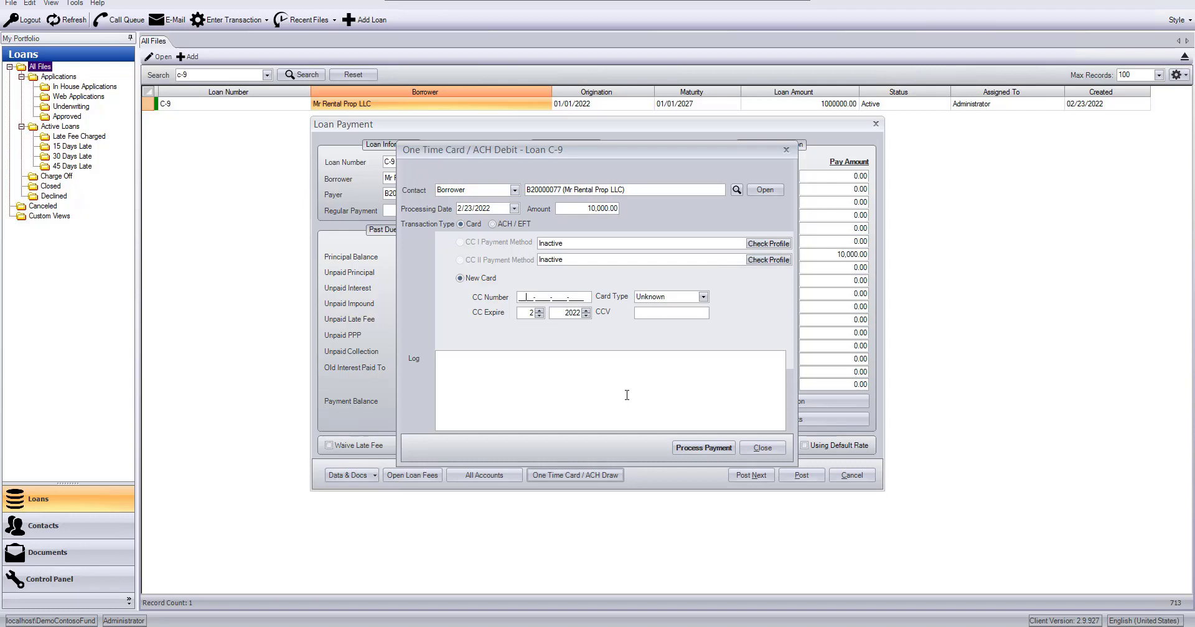
{"action": "left_click", "coordinate": [493, 225]}
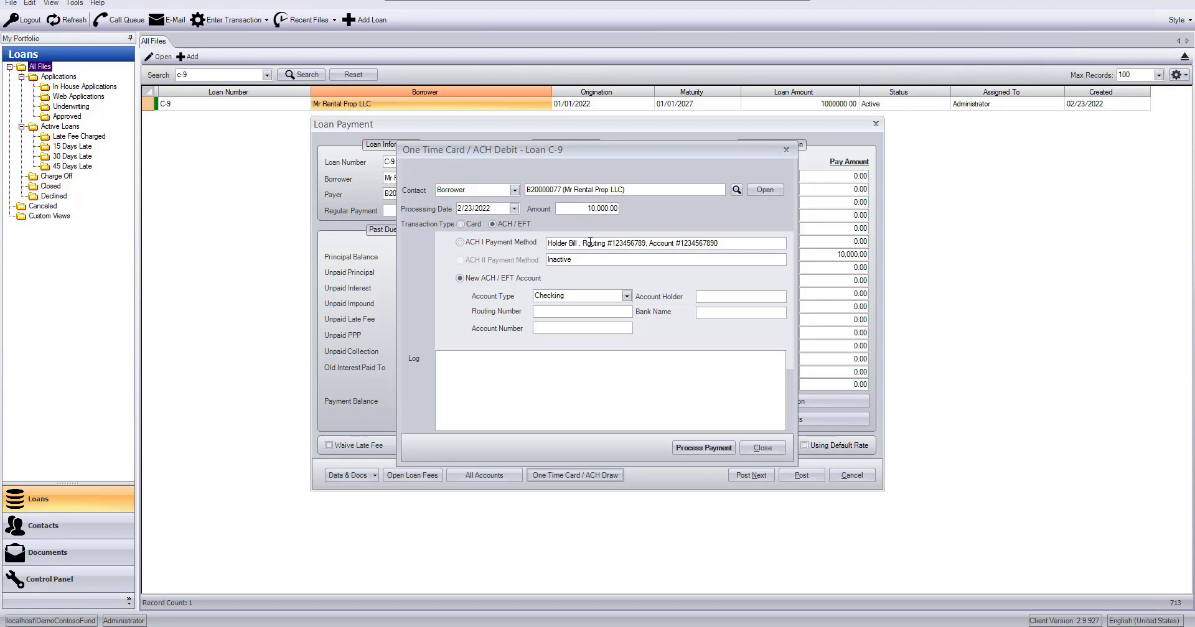
Step: Enter the new card's number and CCV for a card transaction, and exit the one-time draw without processing the payment
{"action": "left_click", "coordinate": [460, 224]}
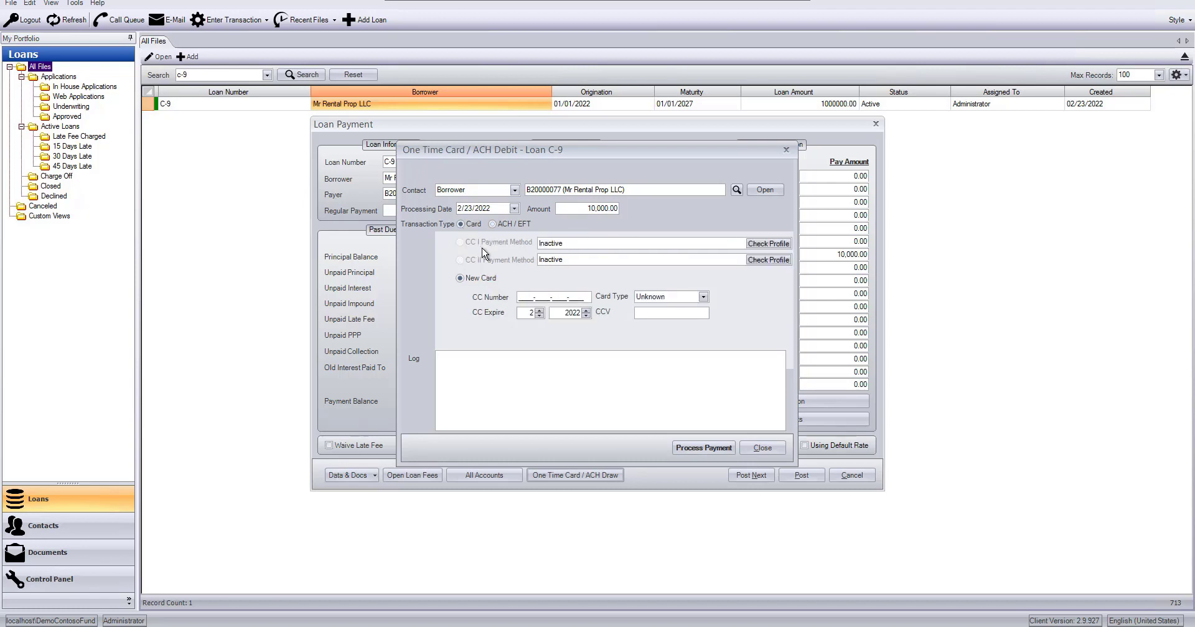
{"action": "left_click", "coordinate": [525, 298]}
{"action": "type", "text": "12-3412-3412-3412"}
{"action": "left_click", "coordinate": [657, 313]}
{"action": "type", "text": "555"}
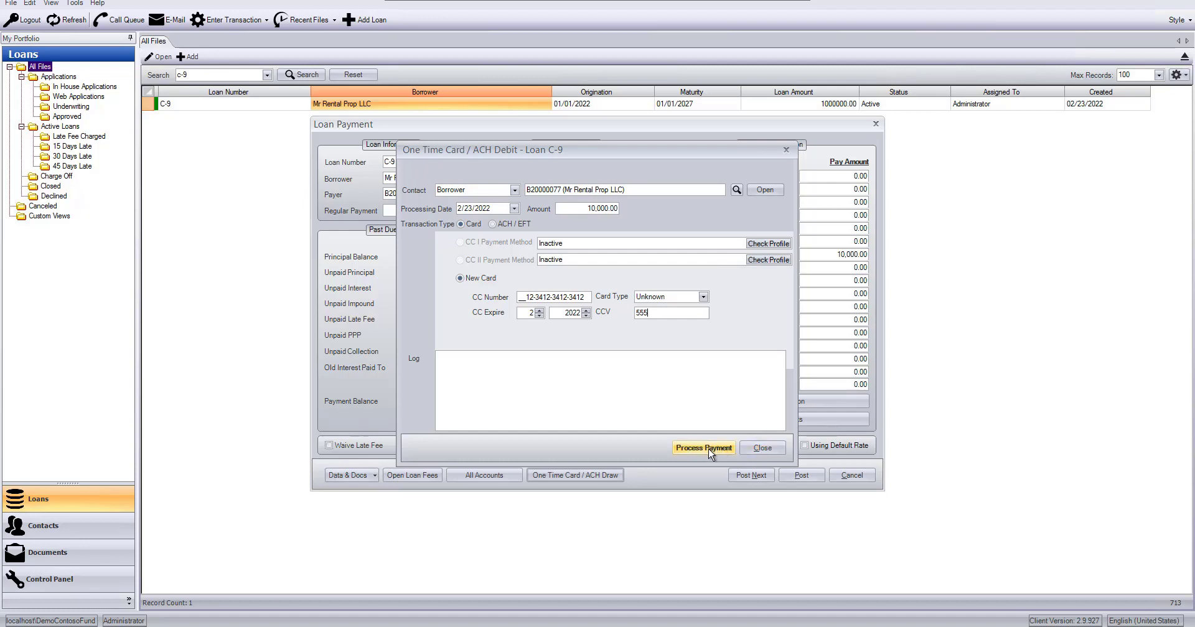
{"action": "left_click", "coordinate": [756, 454]}
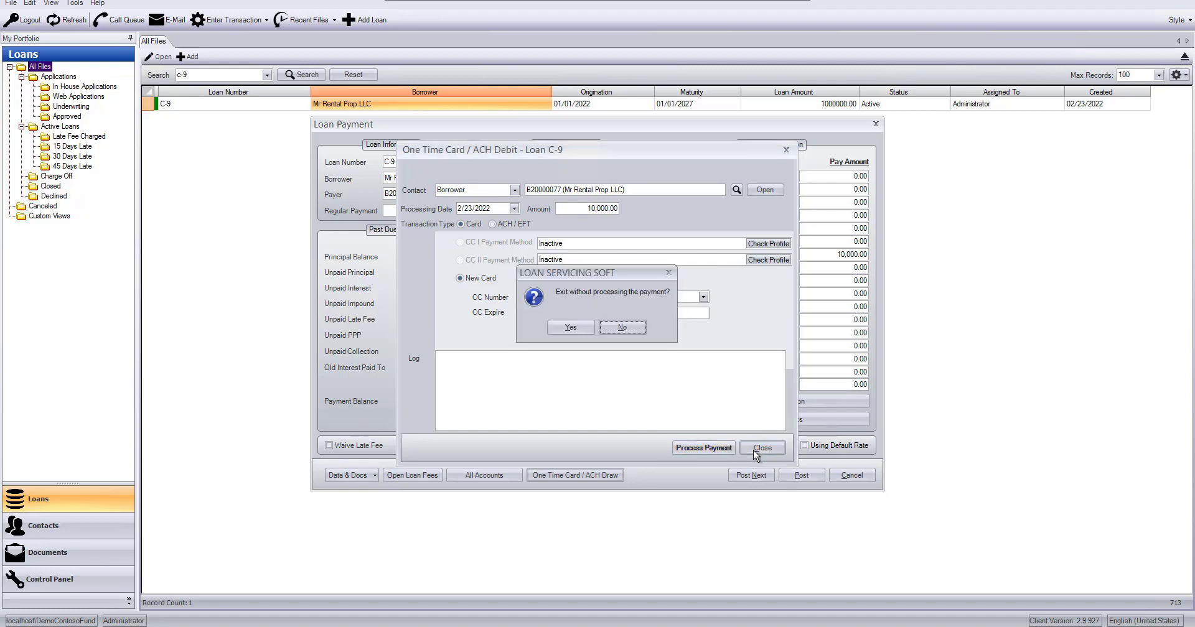
{"action": "left_click", "coordinate": [571, 328]}
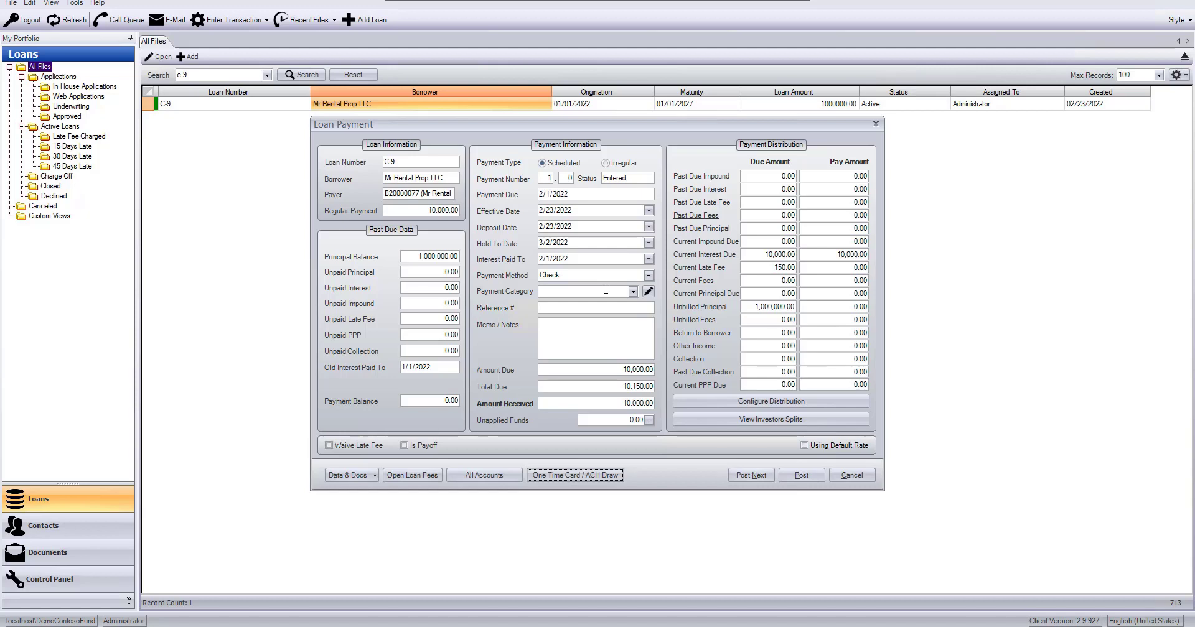
Step: Waive the late fee on the loan payment
{"action": "left_click", "coordinate": [329, 446]}
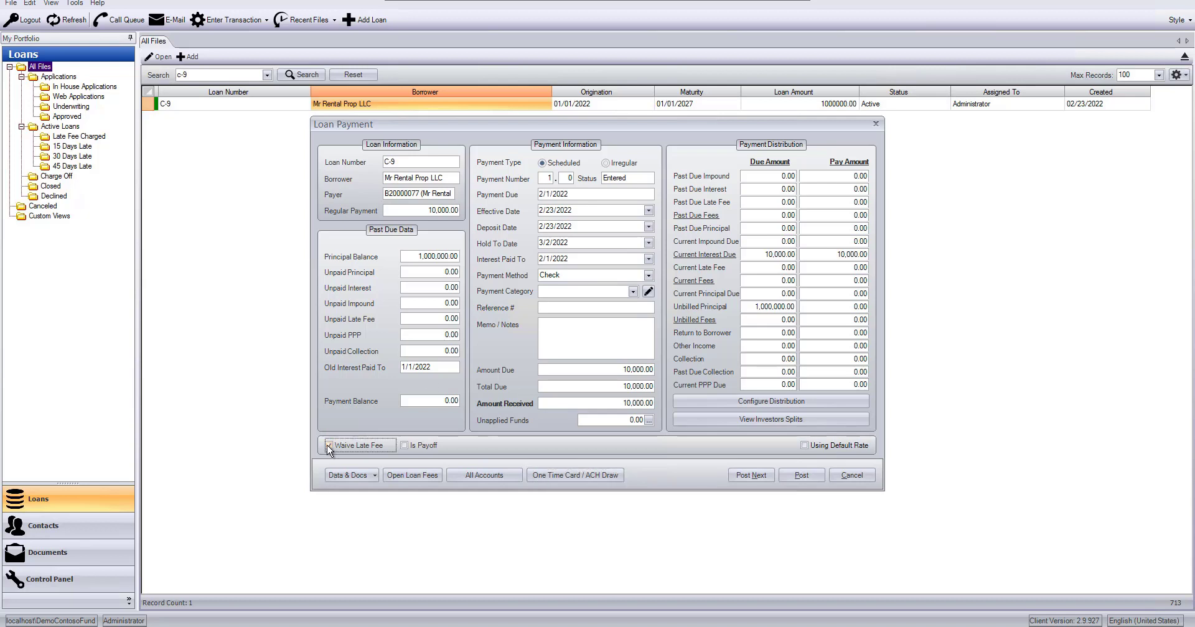